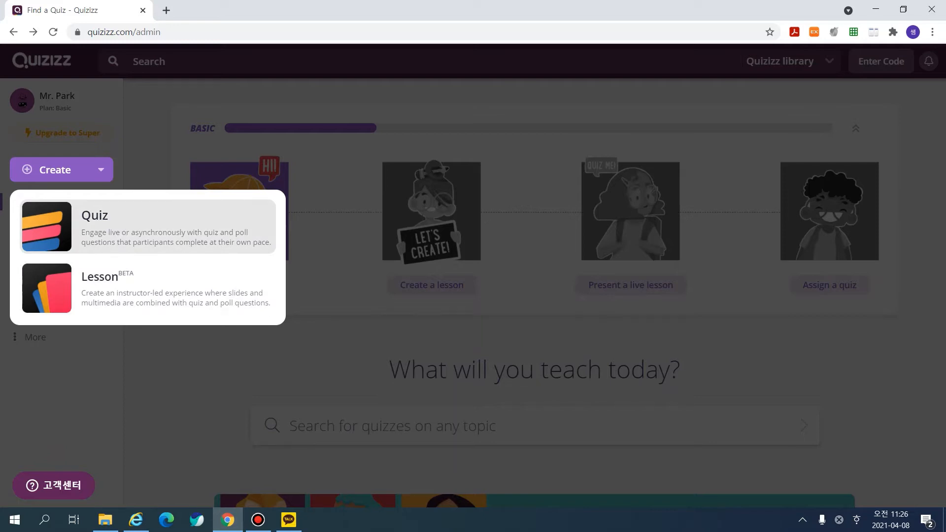
Create a new quiz named "역사 2단원" with History as its subject.
click(148, 226)
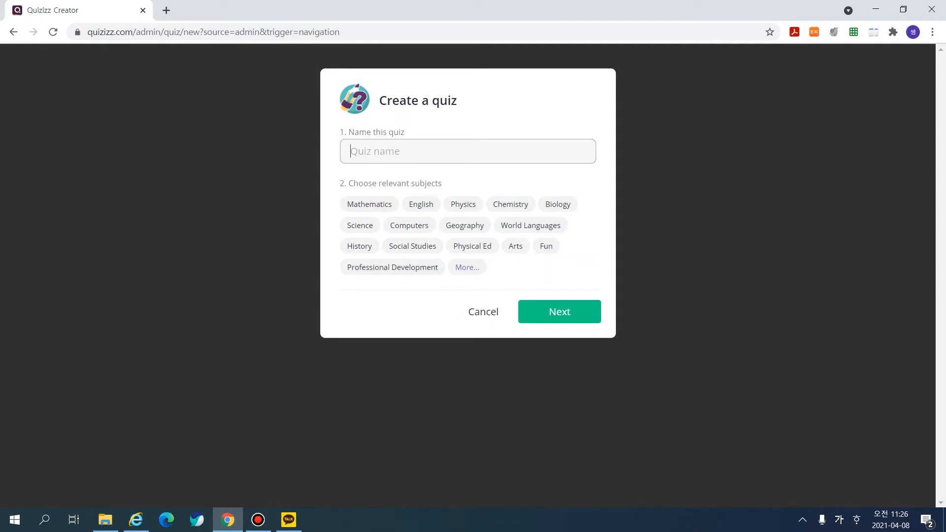
text(역사 2단원)
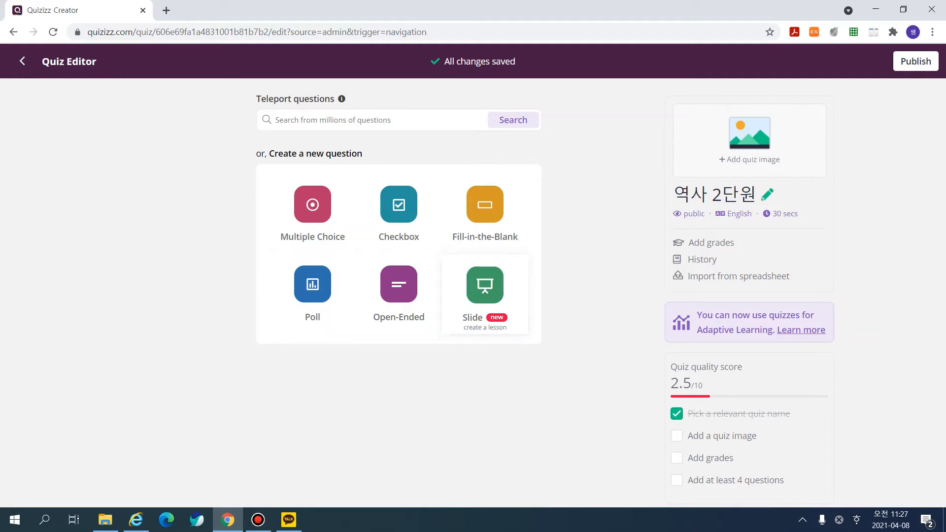
Add a multiple-choice question with the text "한글을 만든 왕은?".
click(313, 212)
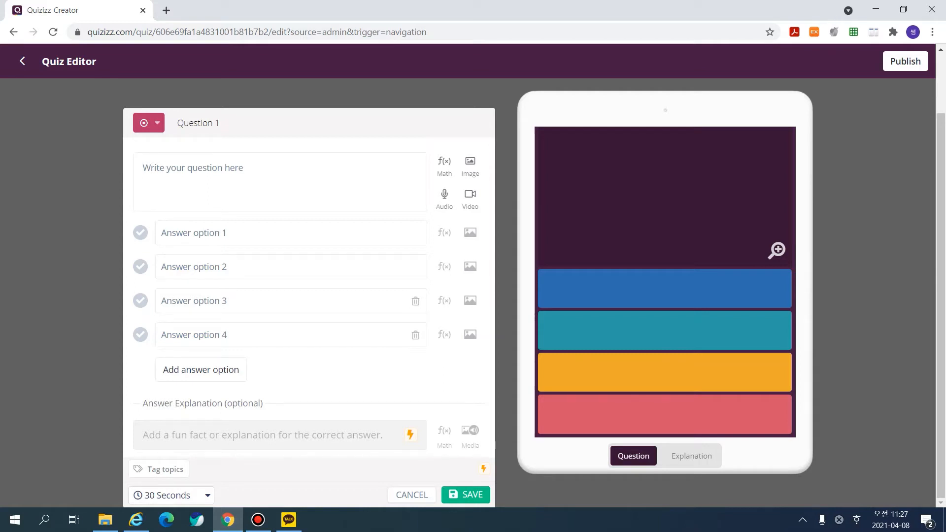
click(143, 168)
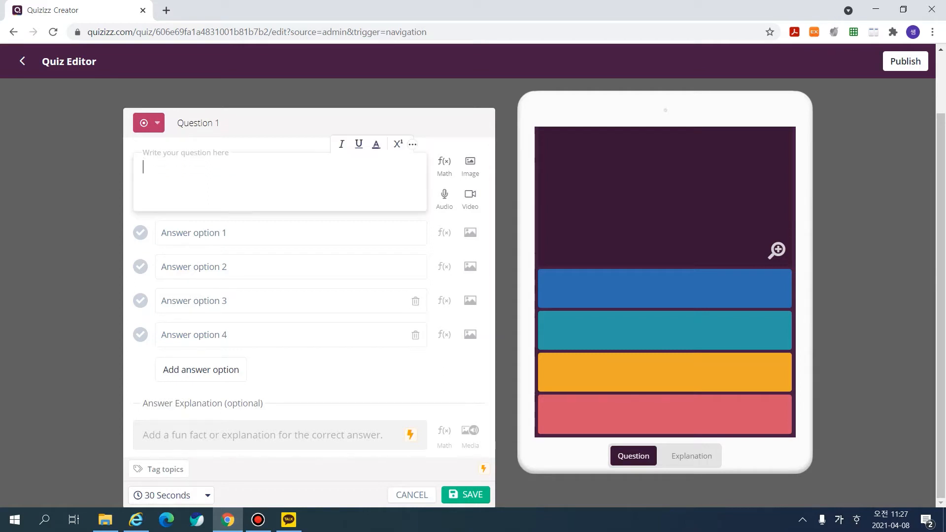
text(한글을 맘ㄴ)
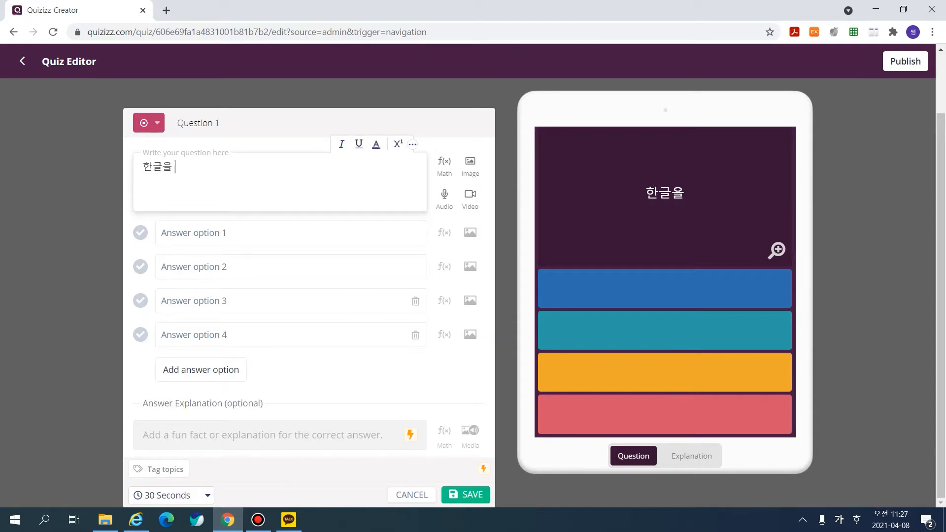
key(BackSpace)
key(BackSpace)
text(만든 왕은?)
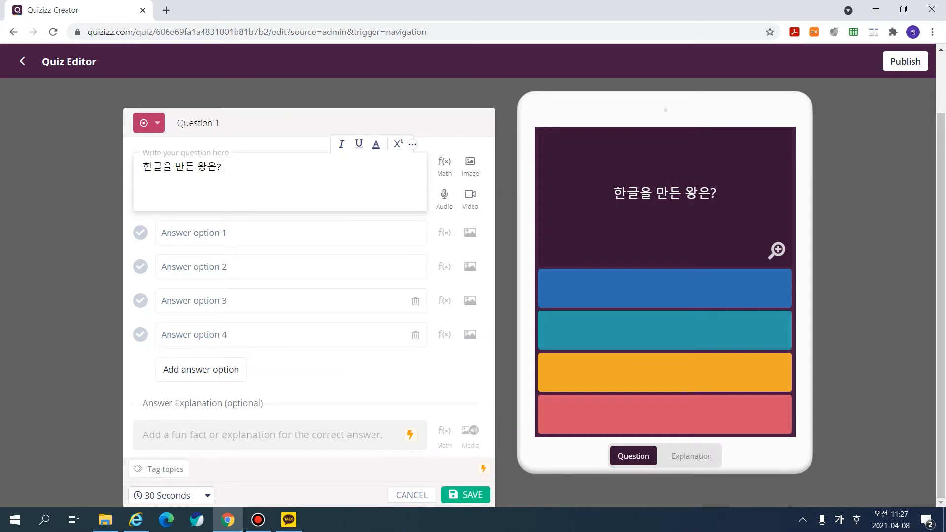
Enter 태종, 태조, 세종 and 연산군 as the four answer options and mark 세종 as the correct answer.
click(167, 233)
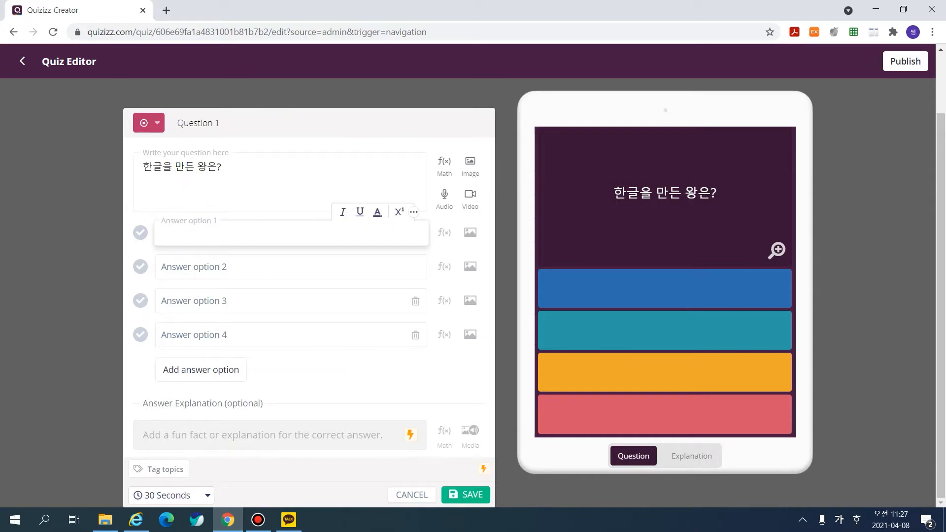
text(태종)
key(Tab)
key(Tab)
text(태조)
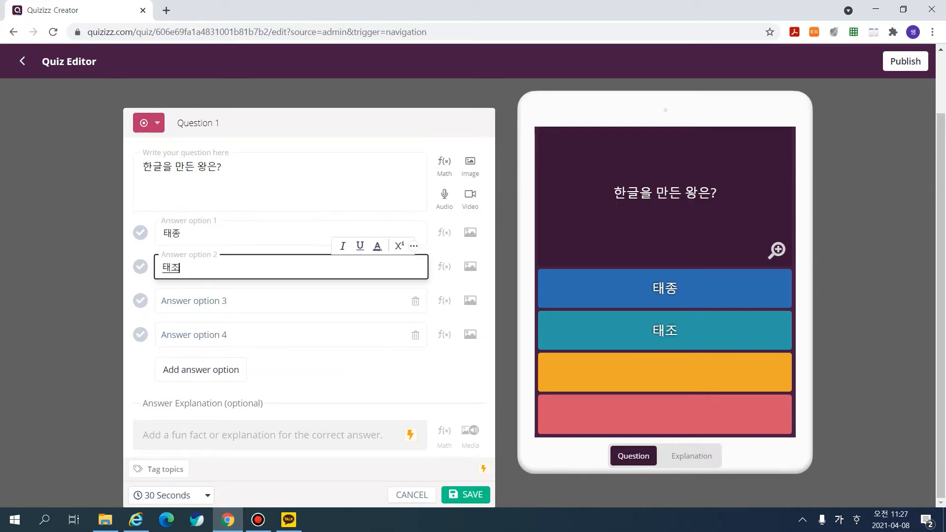
key(Tab)
key(Tab)
text(세종)
key(Tab)
key(Tab)
text(연산ㄱ)
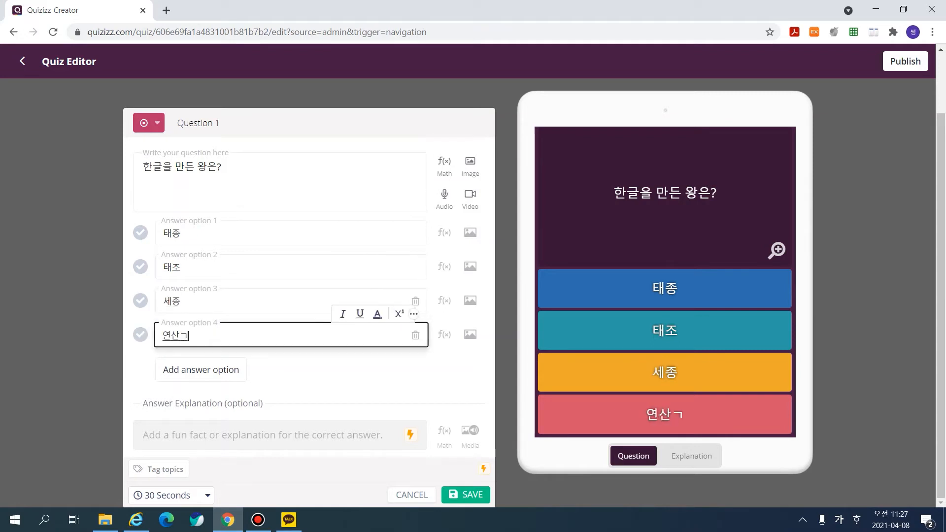
text(ㅜㄴ)
click(140, 300)
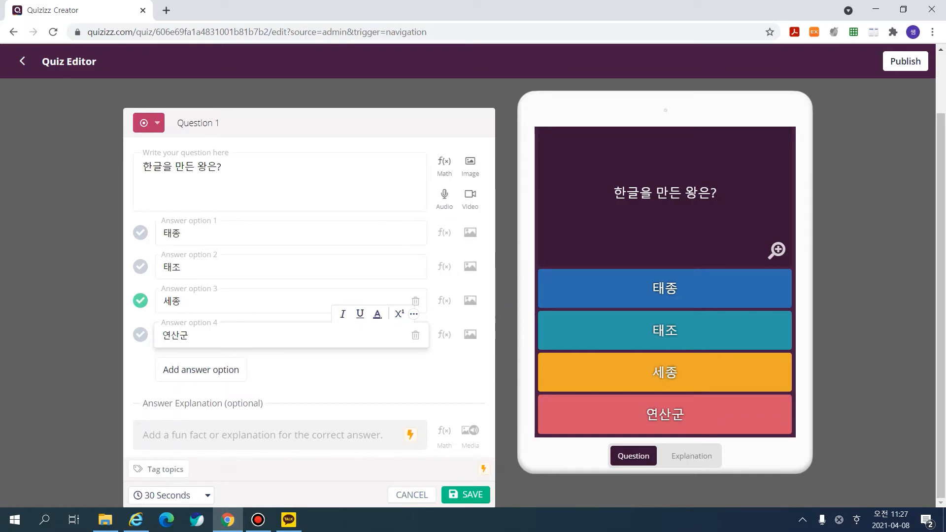
Set the question's time limit to 10 seconds and save the question.
click(170, 495)
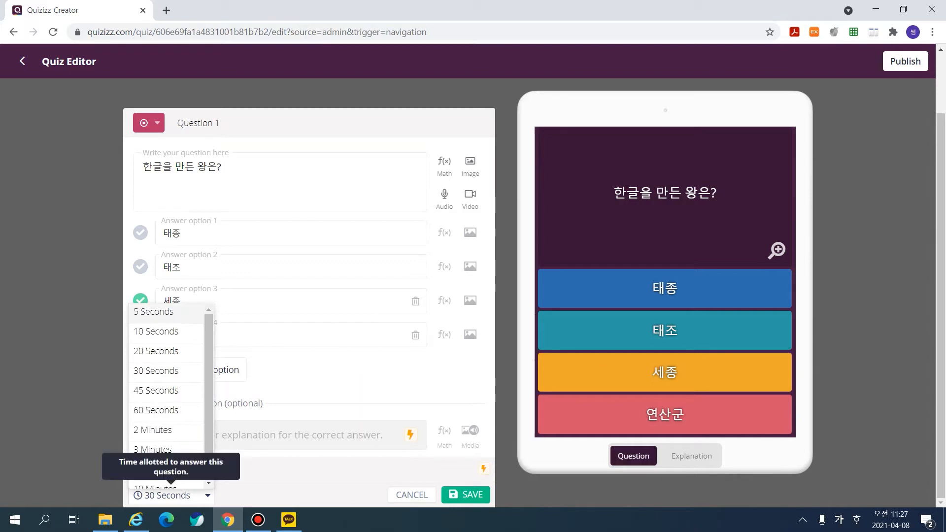
click(156, 331)
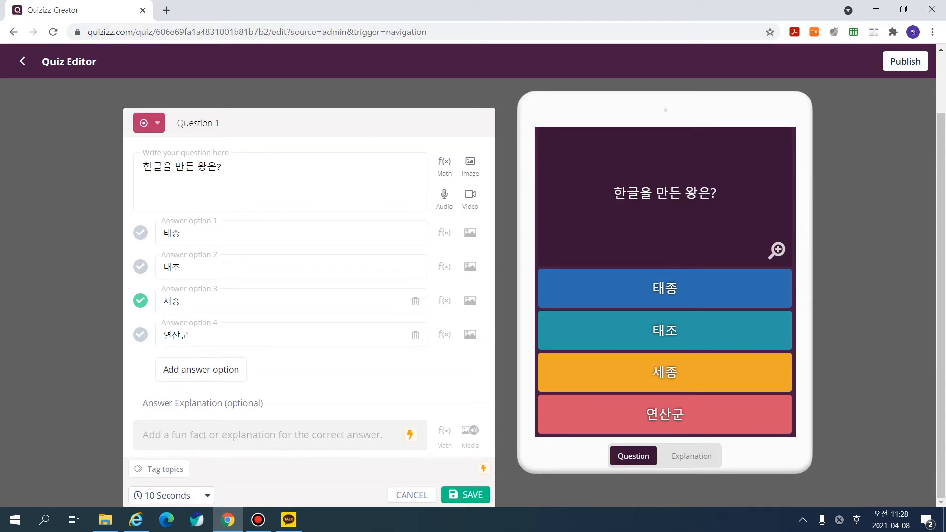
click(465, 495)
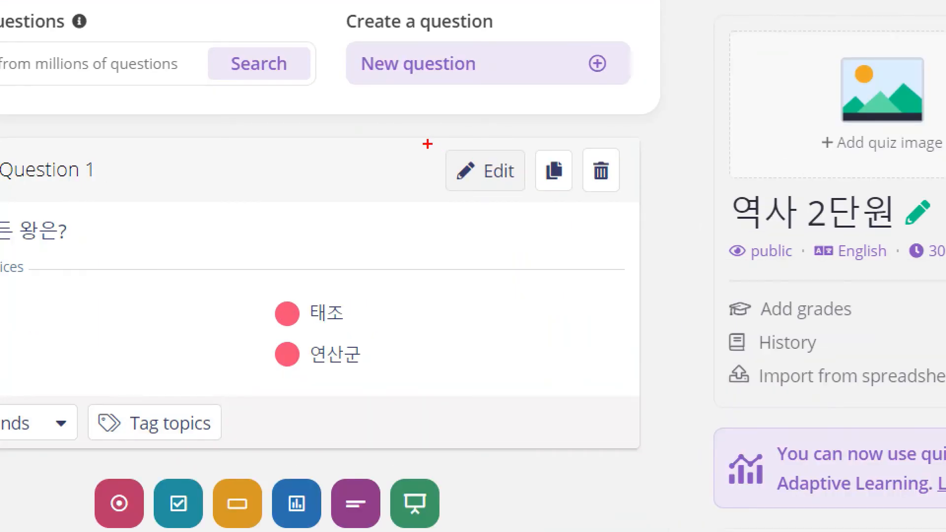
drag(427, 143, 534, 201)
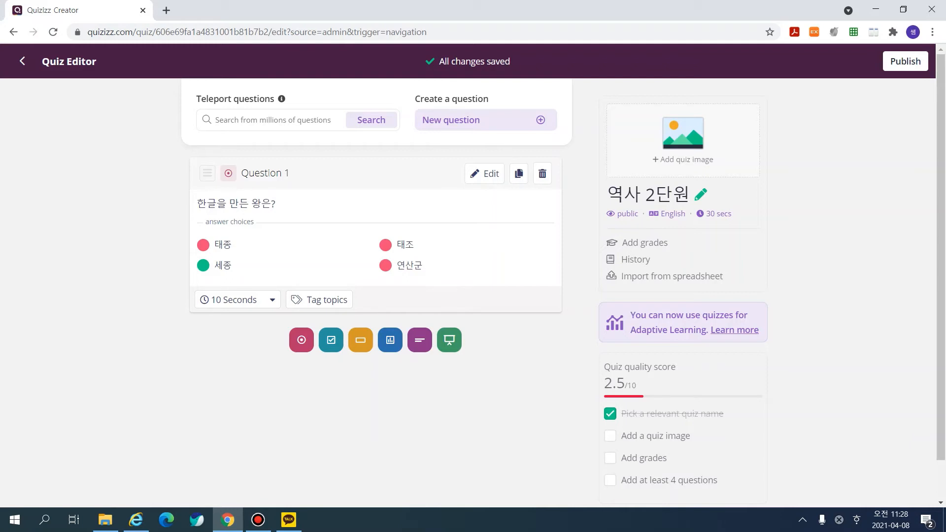
Search the public question library for "역사 2단원", and replace that search with "세종".
click(276, 120)
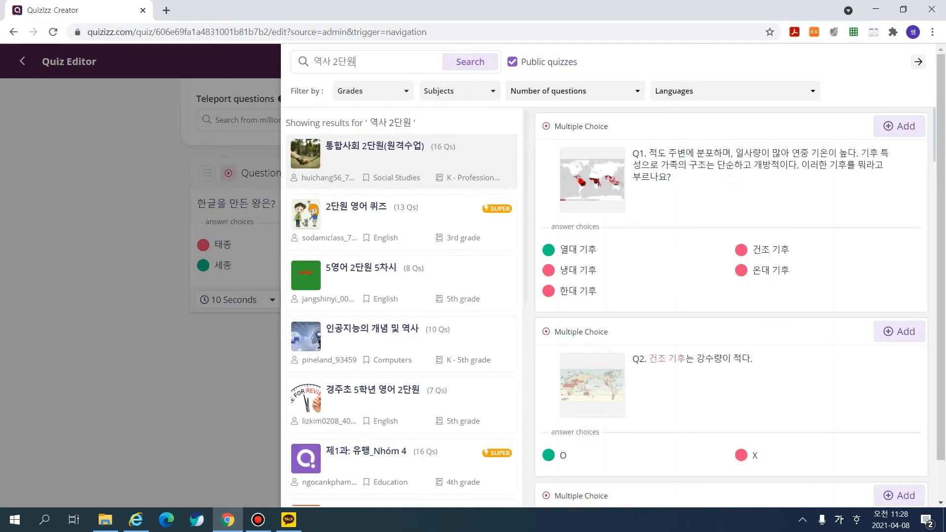
text(역사 2단원ㅜ)
key(BackSpace)
key(BackSpace)
key(BackSpace)
key(BackSpace)
key(BackSpace)
key(BackSpace)
key(BackSpace)
key(BackSpace)
key(BackSpace)
key(BackSpace)
key(BackSpace)
key(BackSpace)
key(BackSpace)
text(ㅅㅔ종)
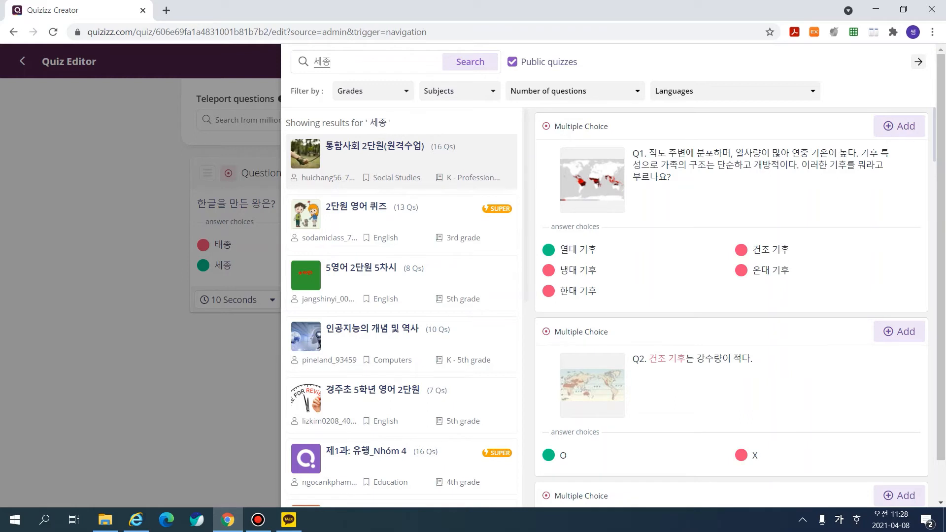
key(Return)
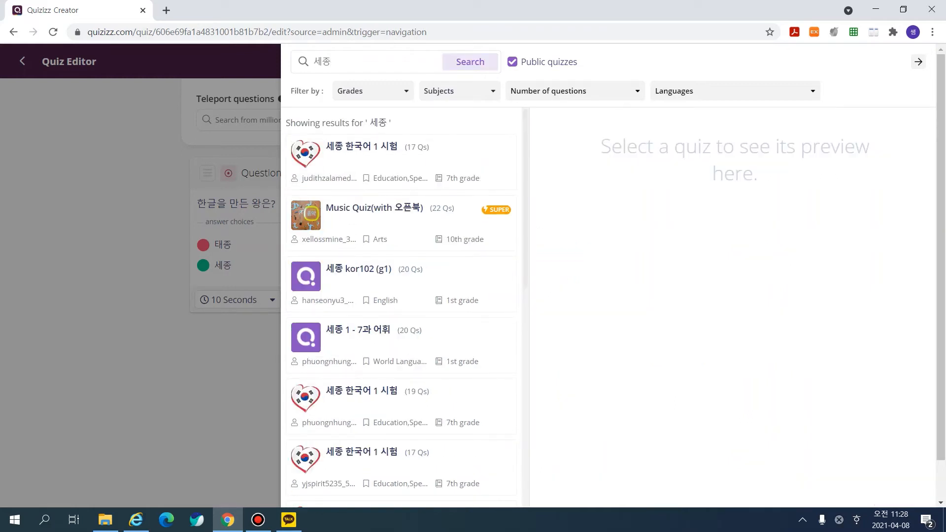
Preview the questions of several quizzes in the 세종 search results to look for suitable ones.
click(394, 284)
scroll(394, 284, down, 2)
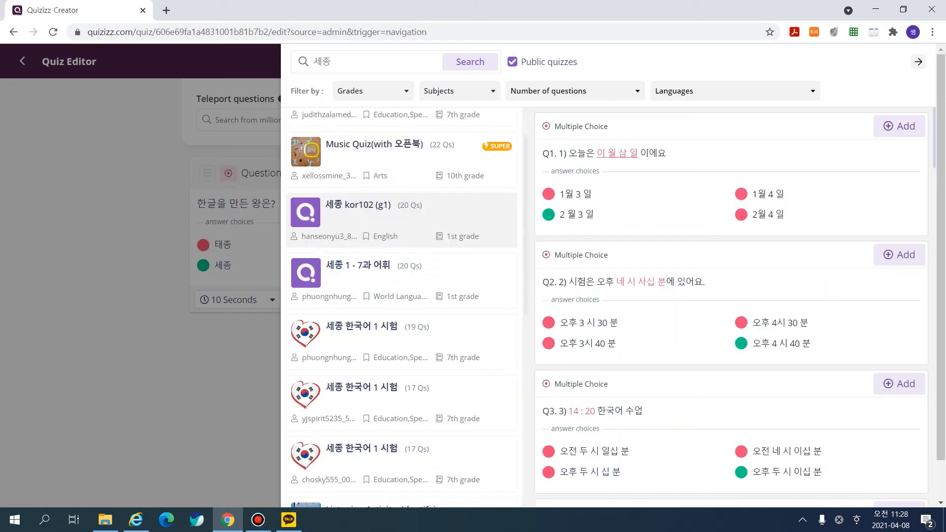
click(394, 222)
click(394, 283)
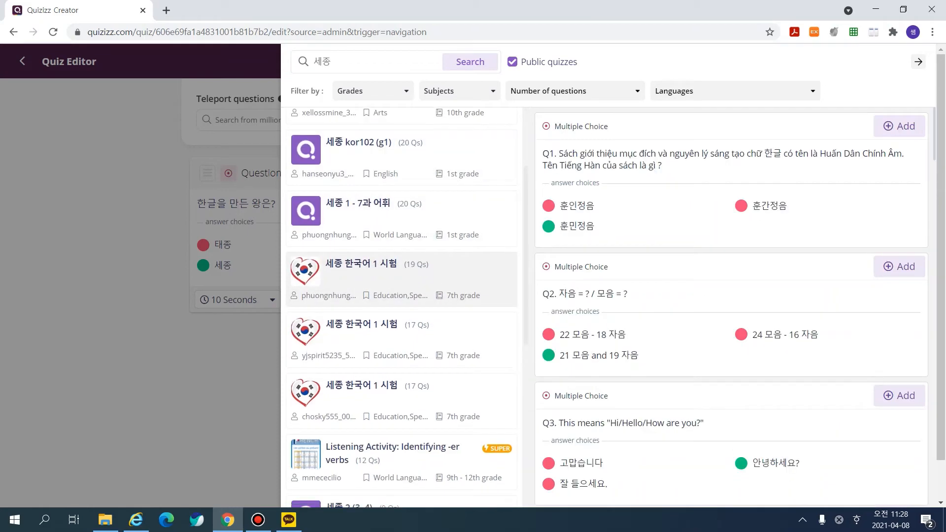
scroll(394, 284, down, 3)
click(394, 206)
scroll(394, 207, down, 2)
scroll(395, 295, down, 2)
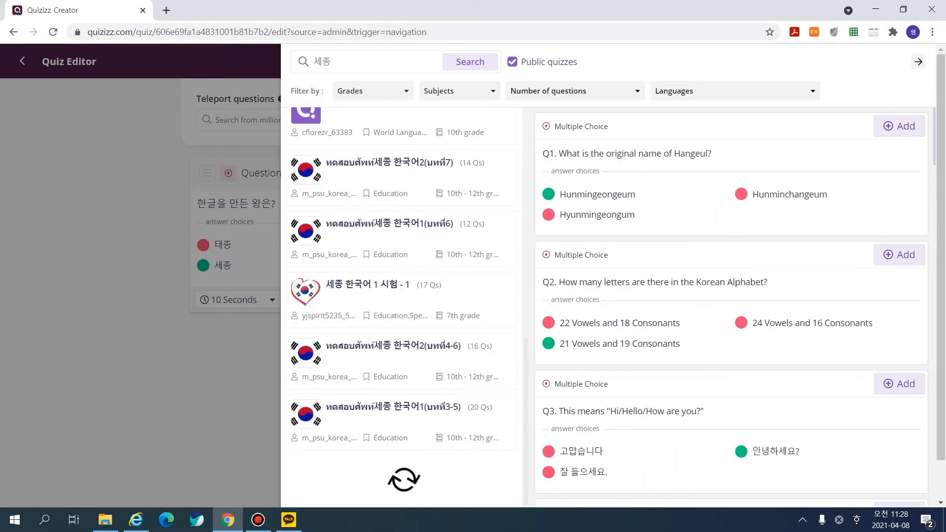
click(374, 301)
scroll(394, 364, up, 10)
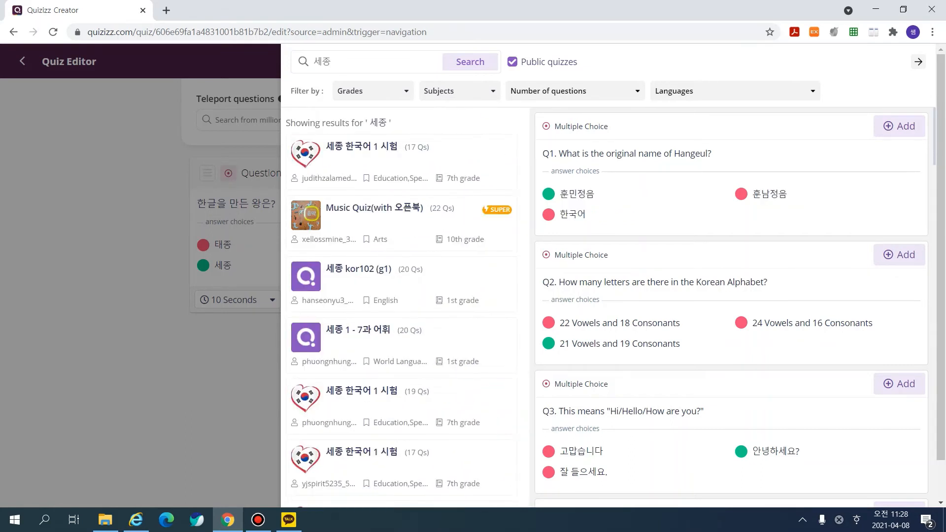
Add the question "What is the original name of Hangeul?" from the first 세종 한국어 1 시험 quiz and return to the quiz editor.
click(394, 162)
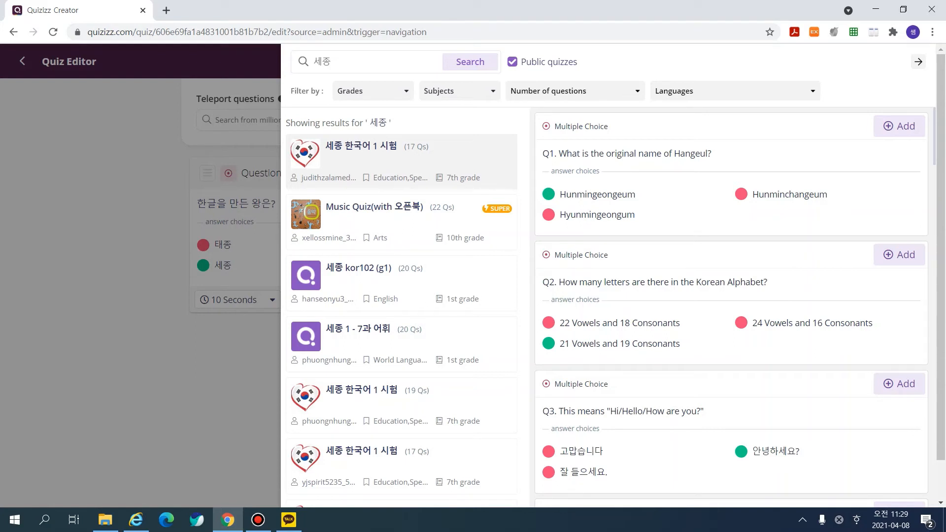
click(902, 127)
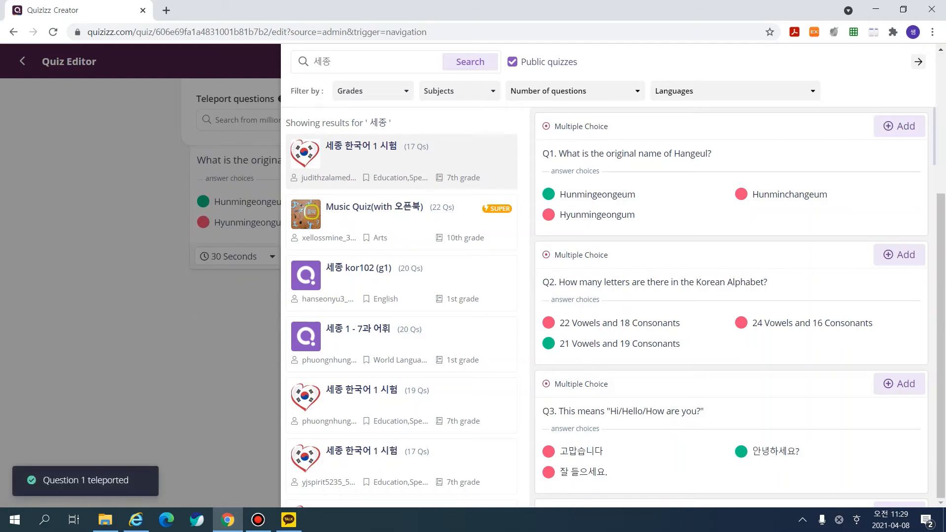
click(918, 62)
scroll(467, 276, up, 4)
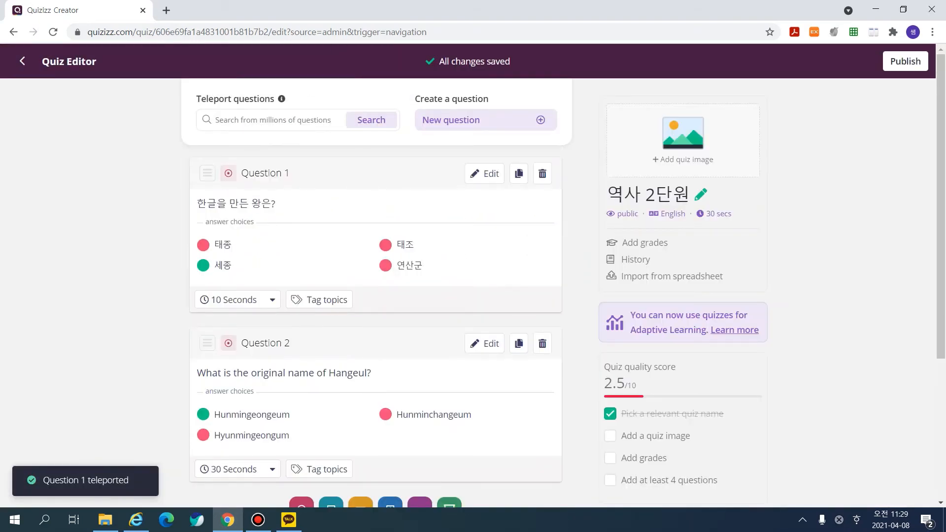
scroll(375, 296, down, 1)
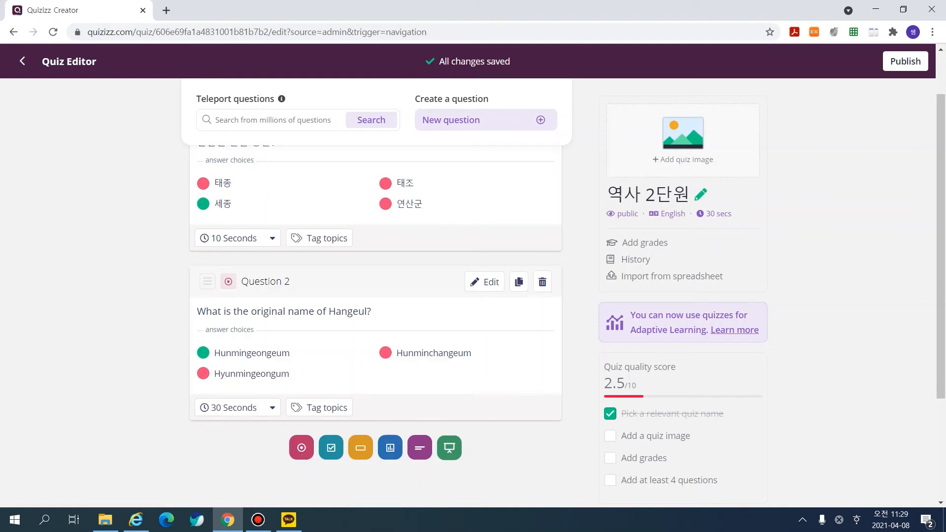
scroll(374, 295, up, 1)
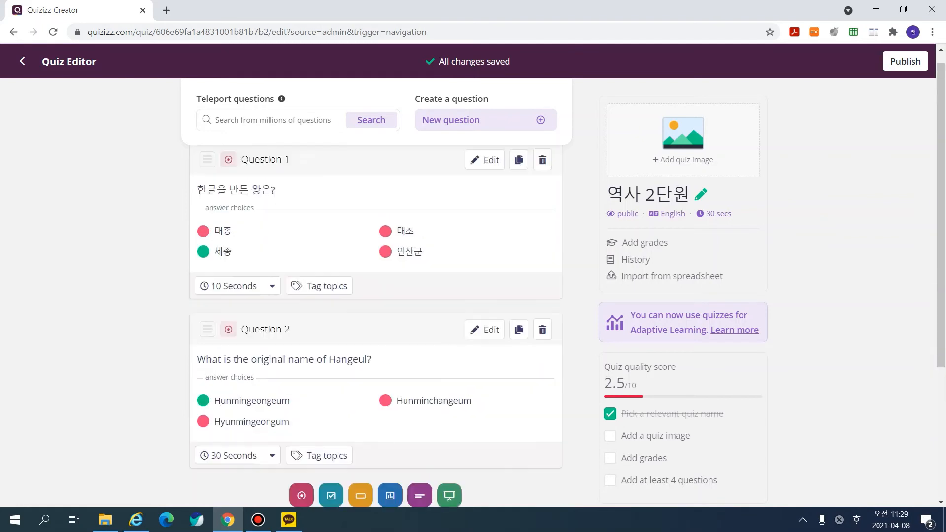
scroll(374, 295, down, 1)
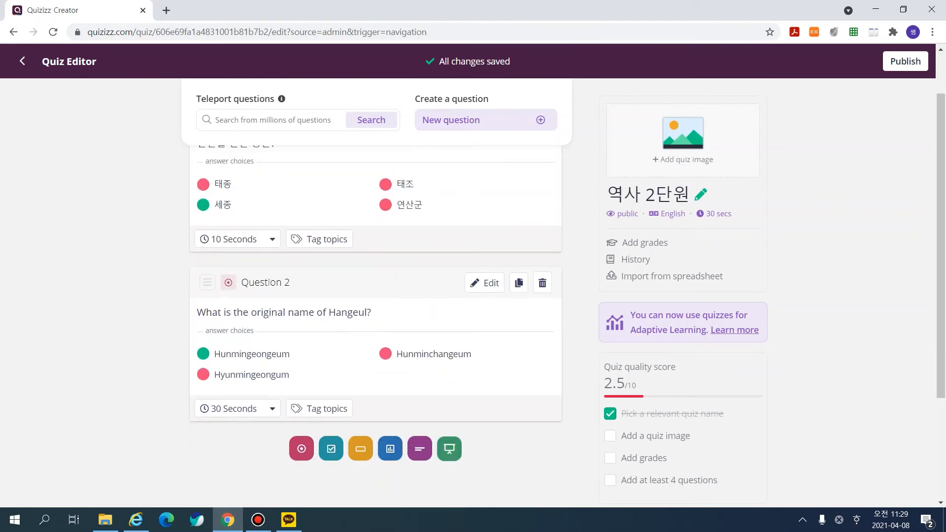
scroll(375, 296, up, 1)
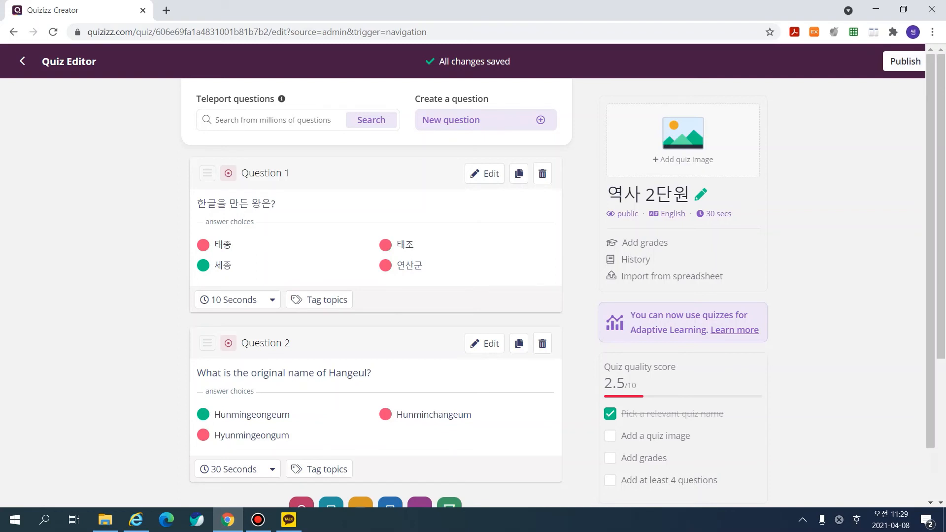
Publish the quiz with the grade range set from 1st to 3rd and save its details.
click(905, 62)
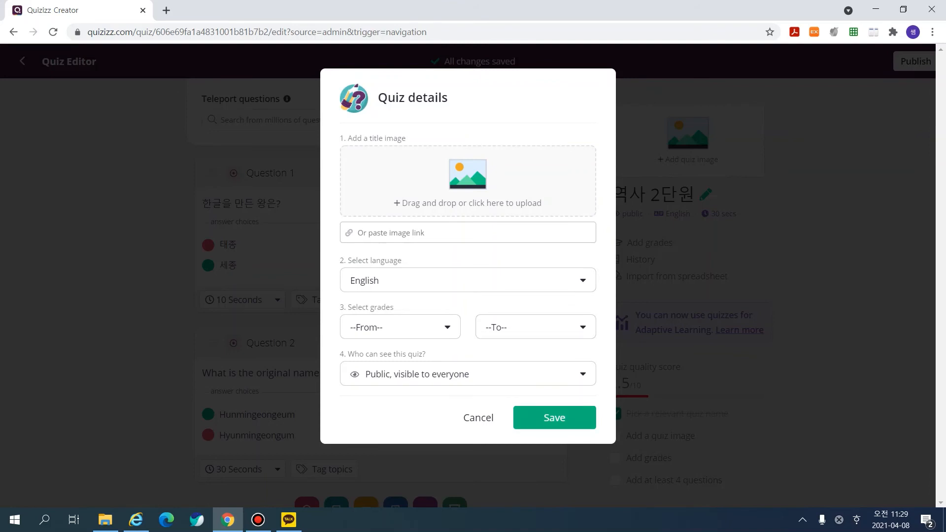
click(554, 418)
click(400, 327)
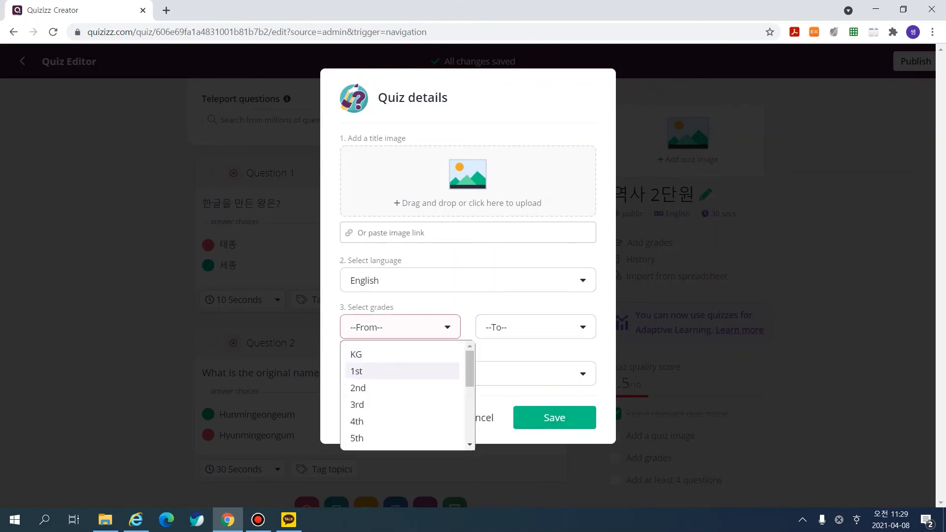
click(356, 370)
click(536, 327)
click(492, 404)
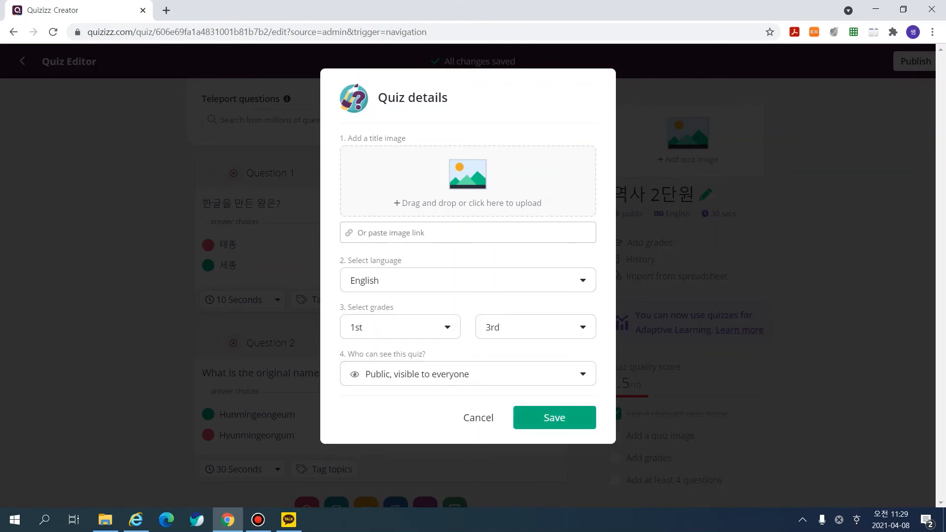
click(554, 418)
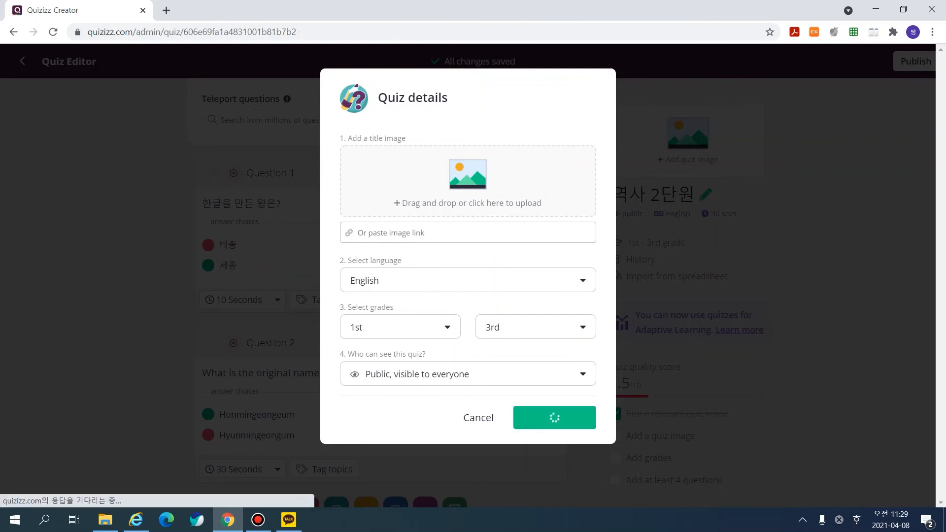